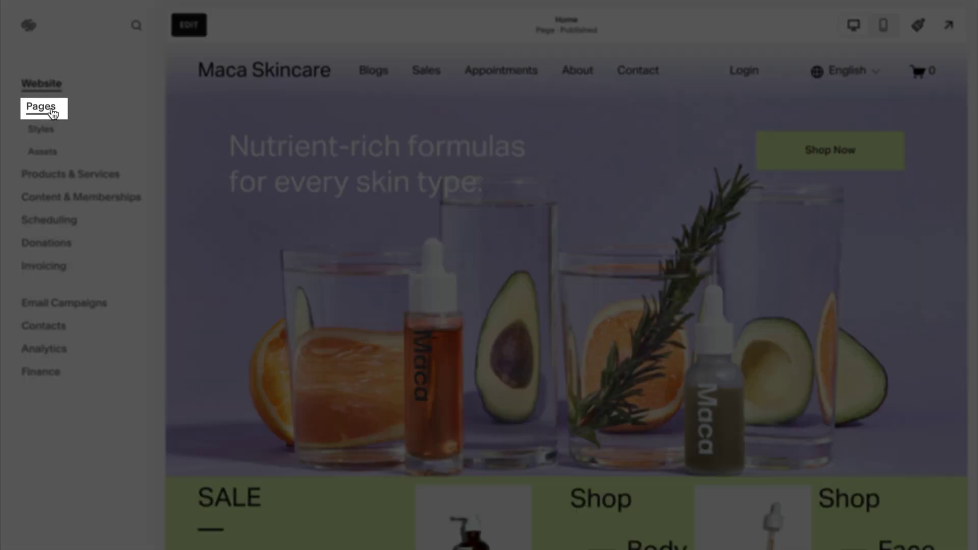
Step: Reach the Appointments page's settings from Pages > Main Navigation via its gear icon
left_click(53, 112)
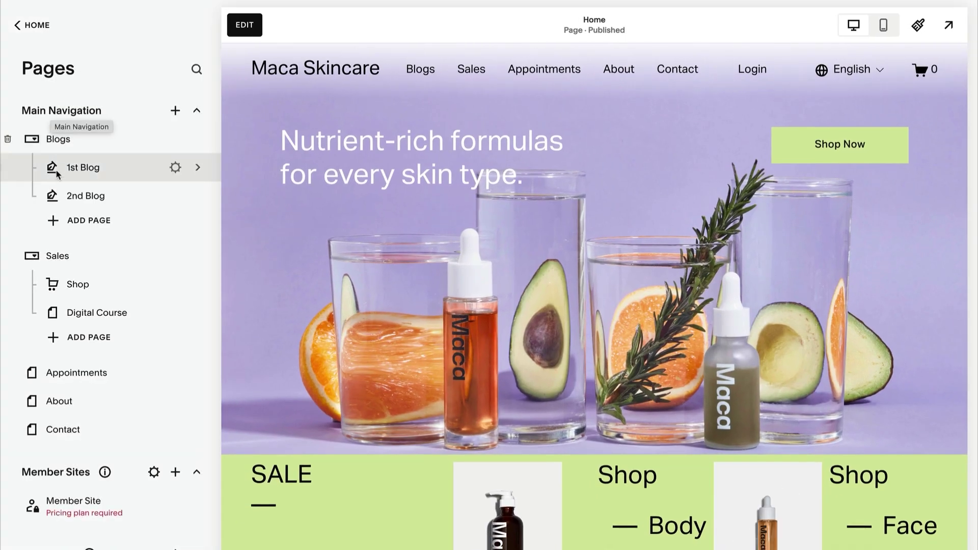
left_click(110, 382)
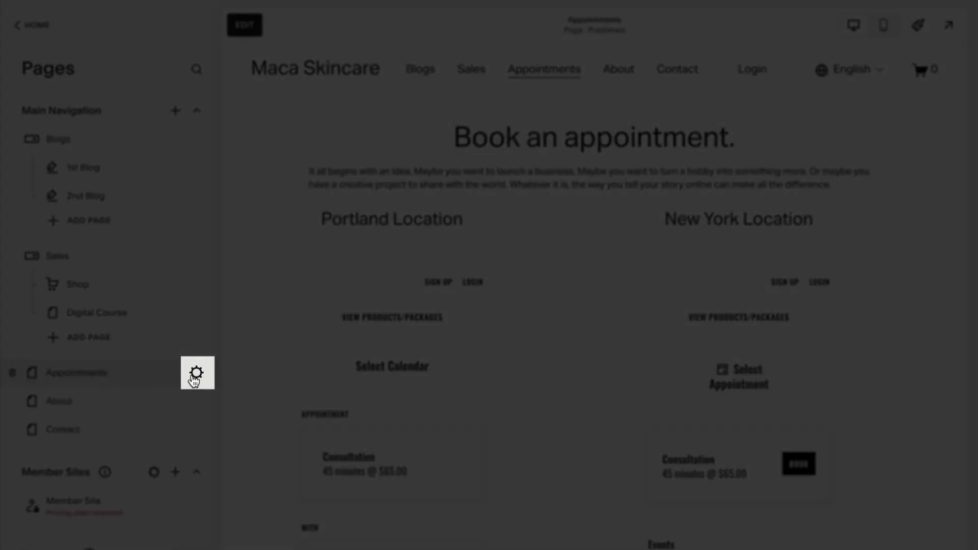
left_click(196, 375)
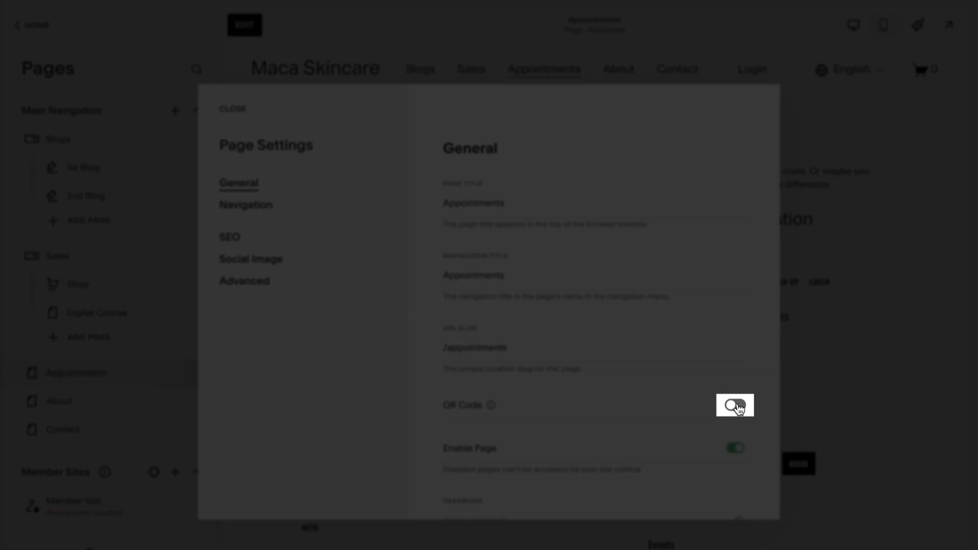
Step: Switch the QR Code option on so a downloadable code for /appointments is generated
left_click(735, 406)
scroll(740, 408, "down", 1)
scroll(740, 409, "down", 2)
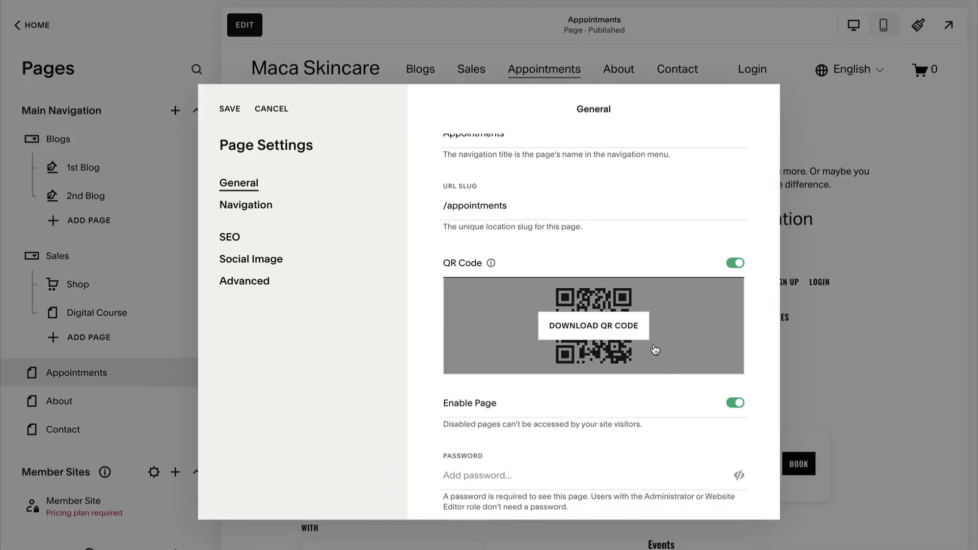
mouse_move(594, 325)
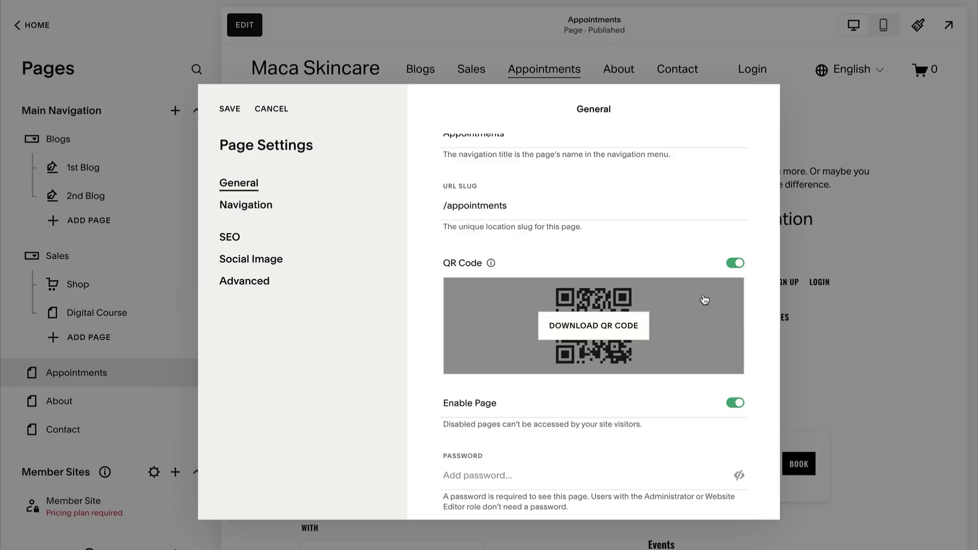
Step: Switch the QR Code option back off, removing the generated code
left_click(735, 264)
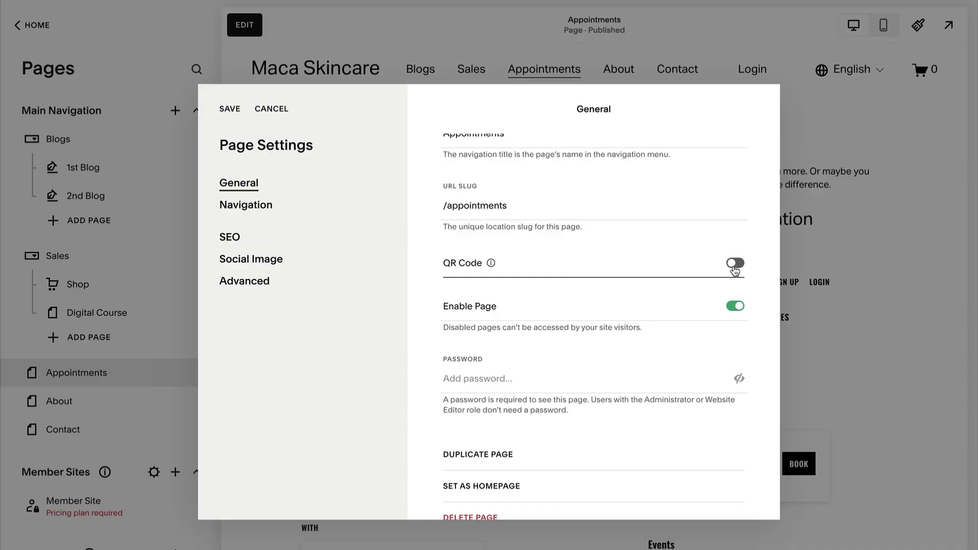